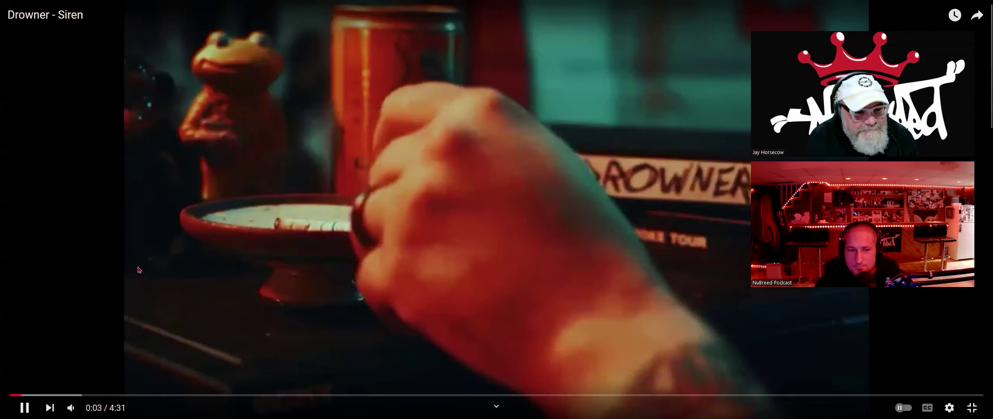
Raise the 'Siren' video's volume slightly and pause playback at 2:11.
{"action": "left_click_drag", "start_coordinate": [91, 407], "coordinate": [101, 407]}
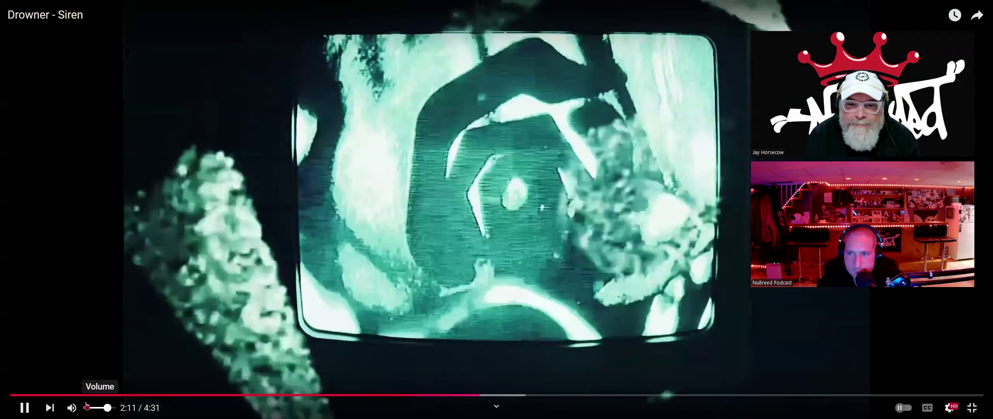
{"action": "key", "text": "space"}
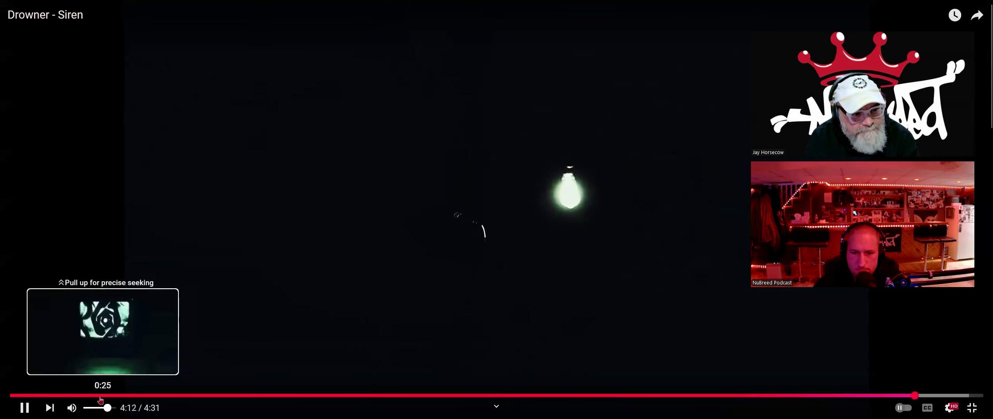
Pause the Drowner 'Siren' video at 4:12 of 4:31.
{"action": "key", "text": "space"}
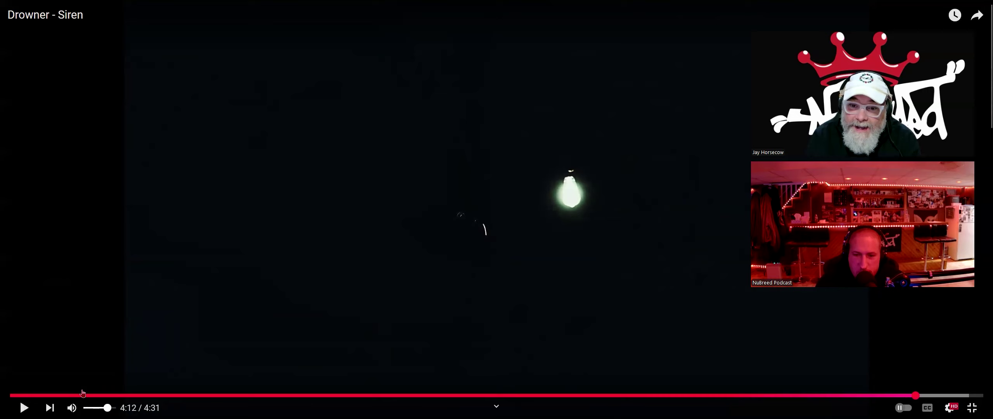